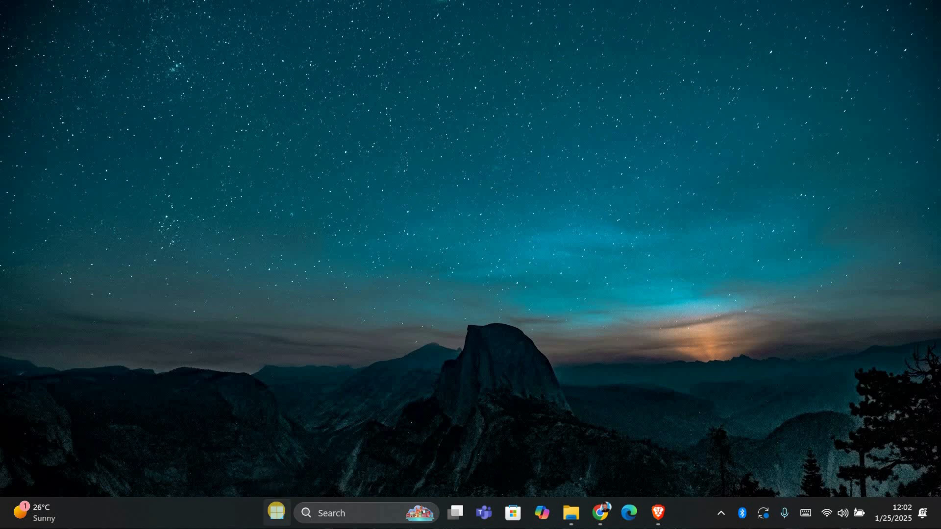
Launch Control Panel from Start search and go to Power Options.
click(277, 513)
click(267, 155)
text(c)
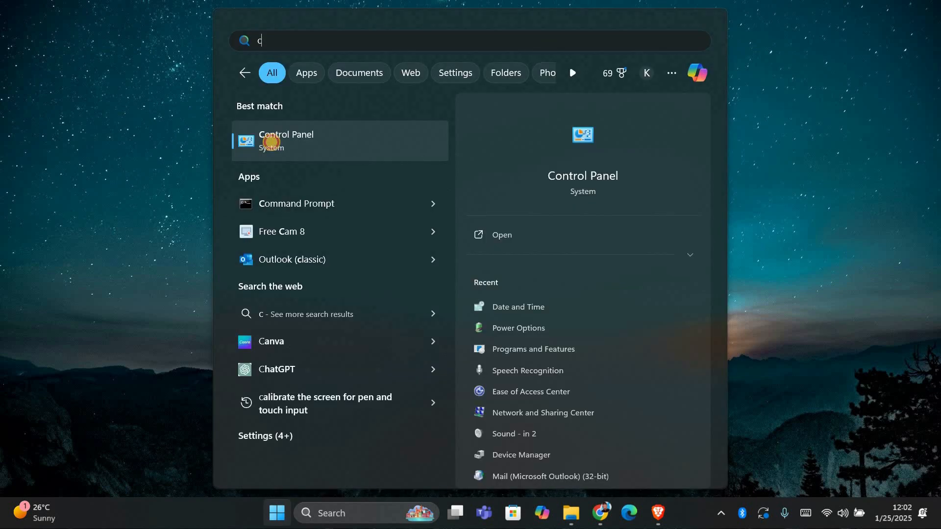
click(270, 142)
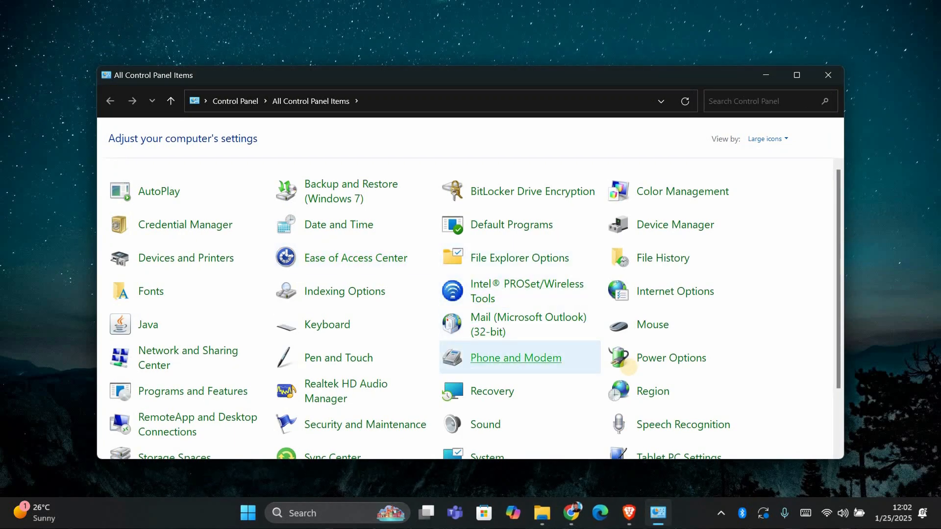
scroll(551, 332, down, 2)
click(659, 328)
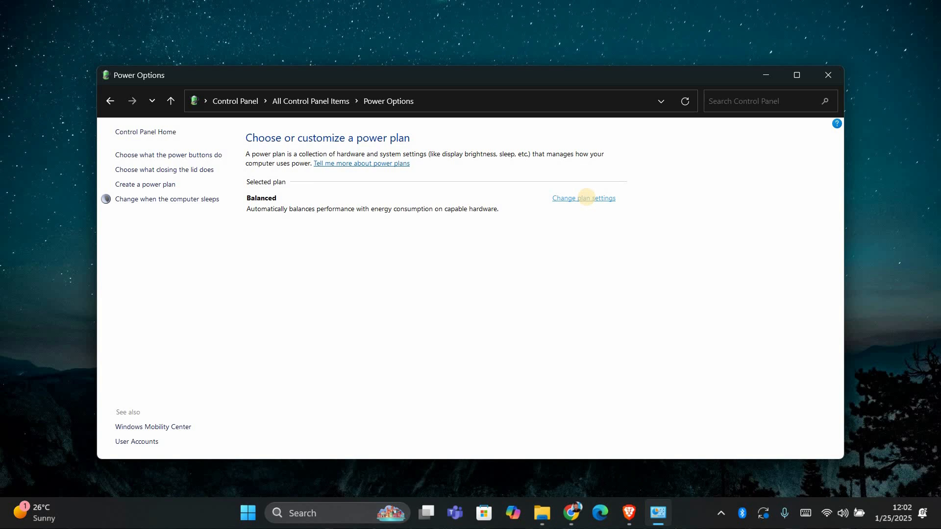
Reach the Balanced plan's advanced power settings and pick the USB settings category.
click(586, 197)
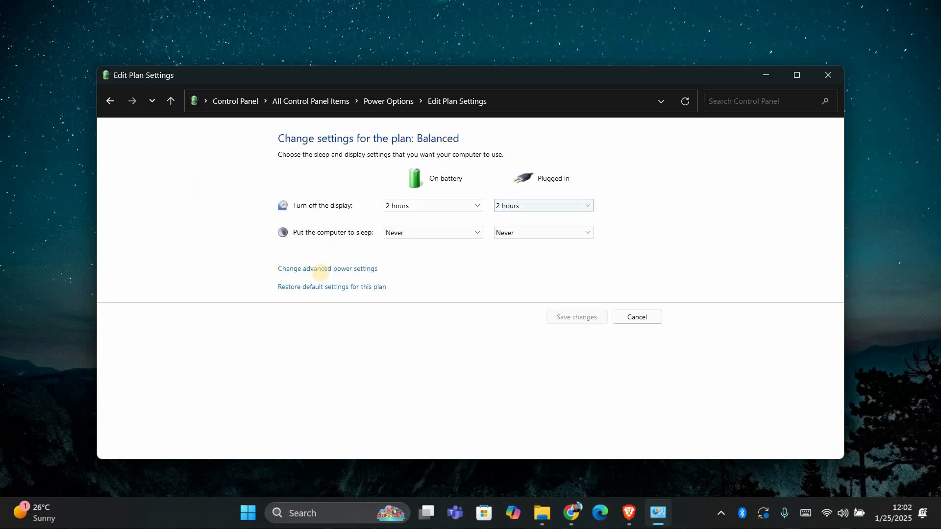
click(321, 268)
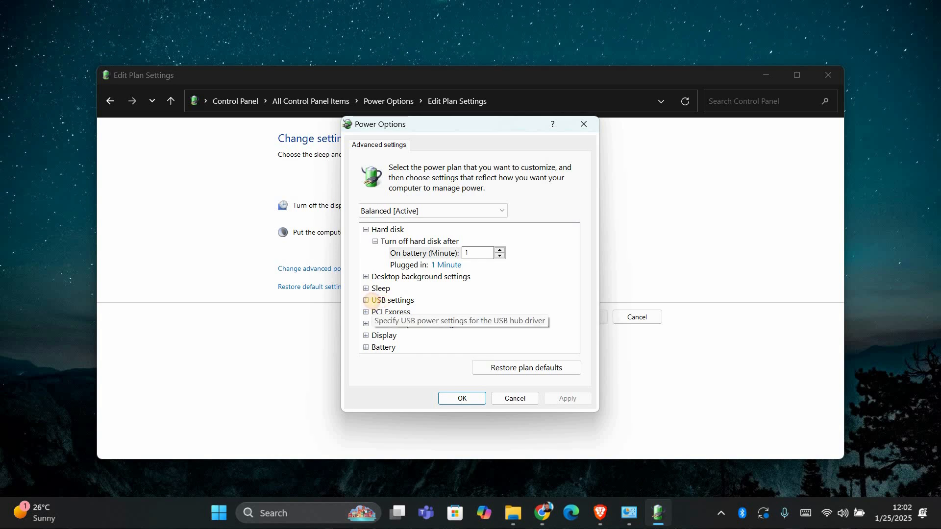
click(382, 301)
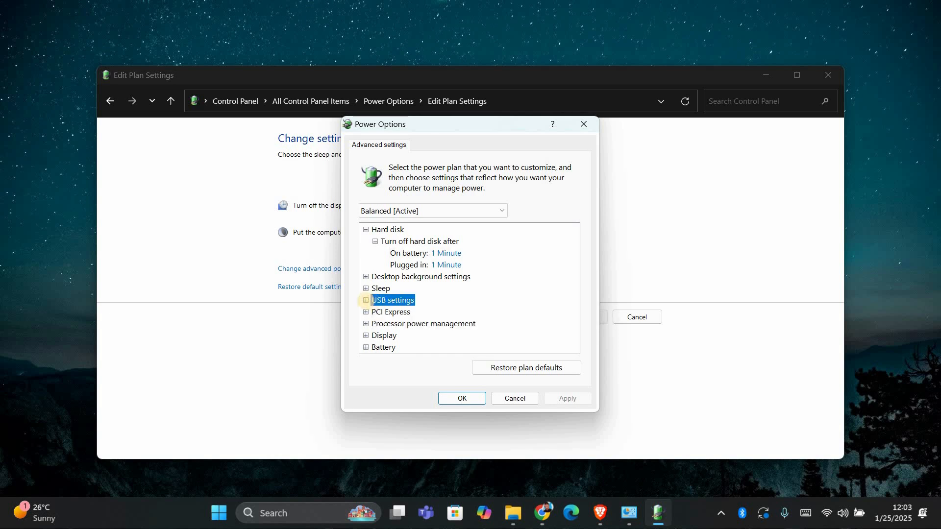
Leave USB selective suspend Disabled on battery and plugged in, then close Power Options.
click(365, 300)
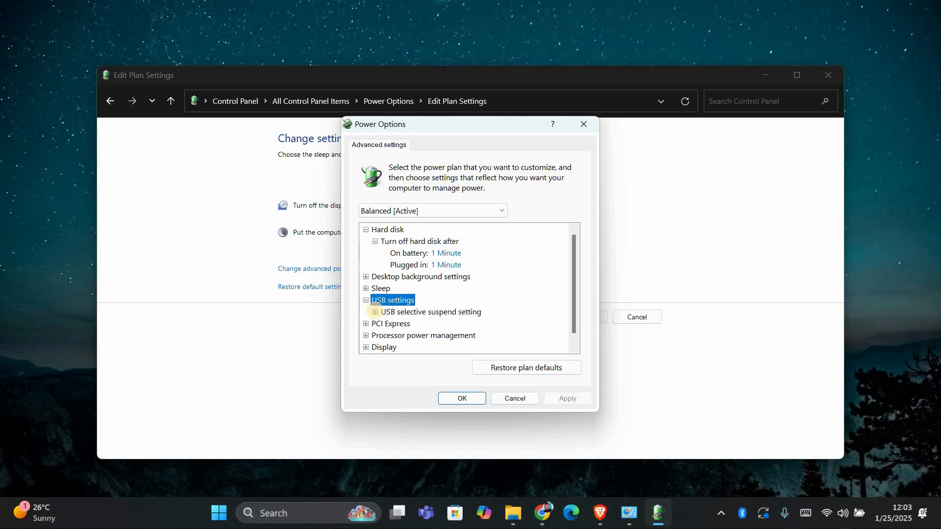
click(375, 311)
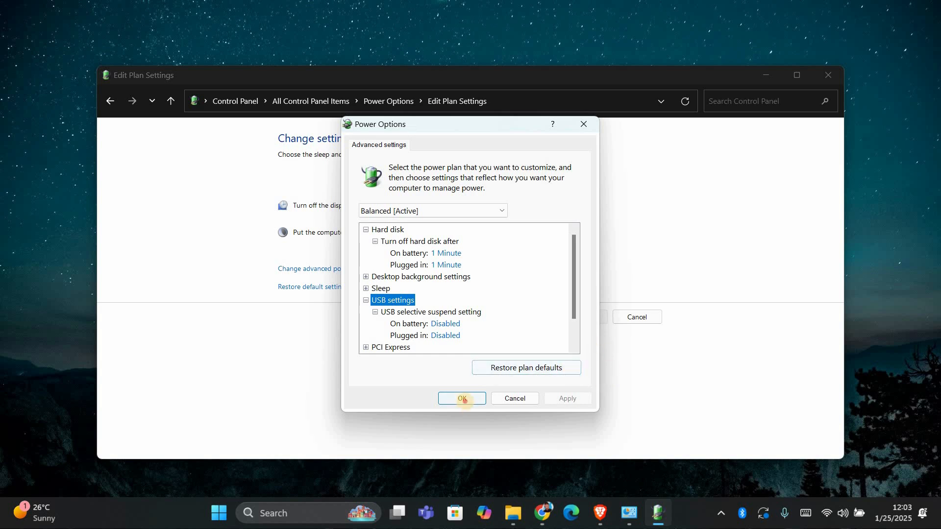
click(462, 397)
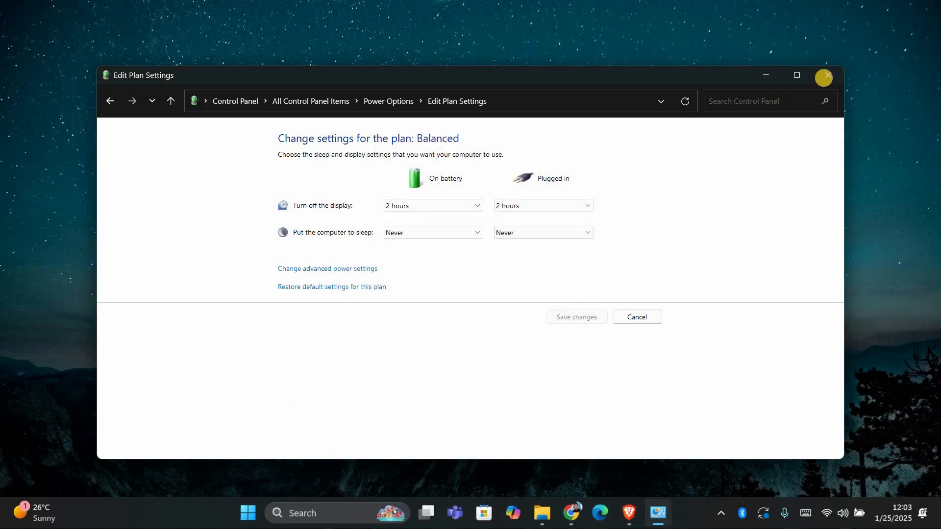
click(828, 75)
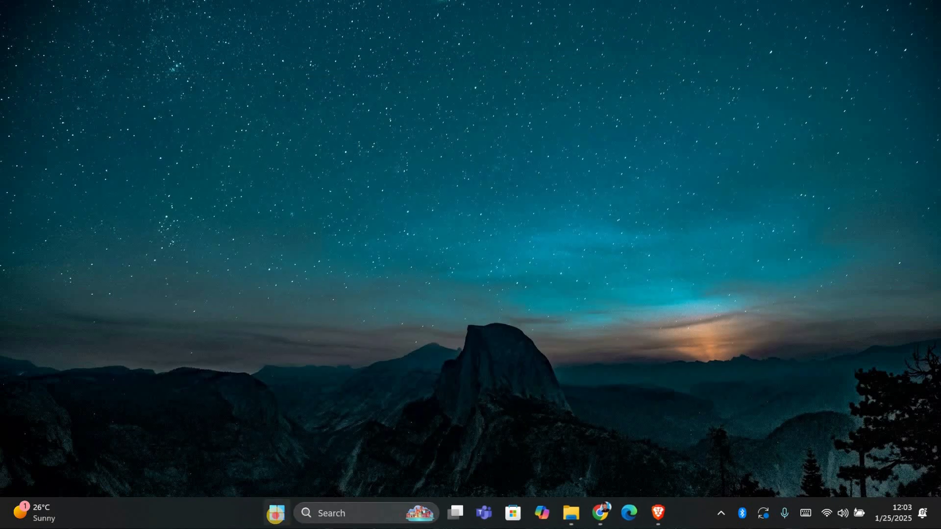
Run mmsys.cpl from Start search to bring up the Sound dialog.
click(276, 514)
text(mmsys.cpl)
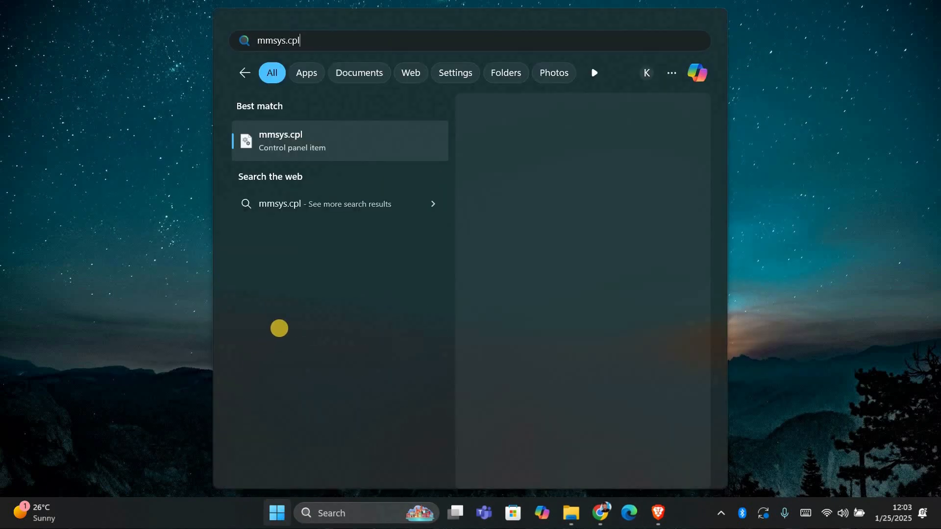
key(Return)
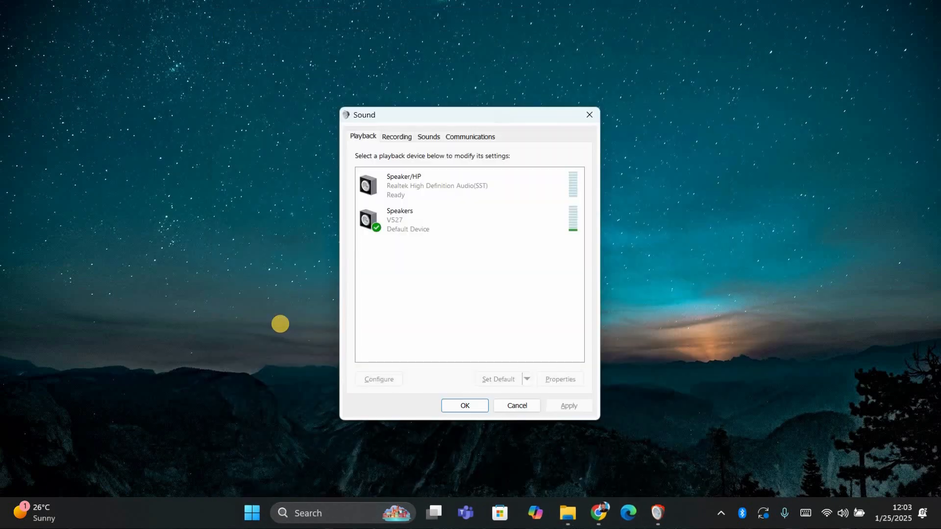
Set the Device Connect program event to (None) and close the Sound dialog.
click(439, 223)
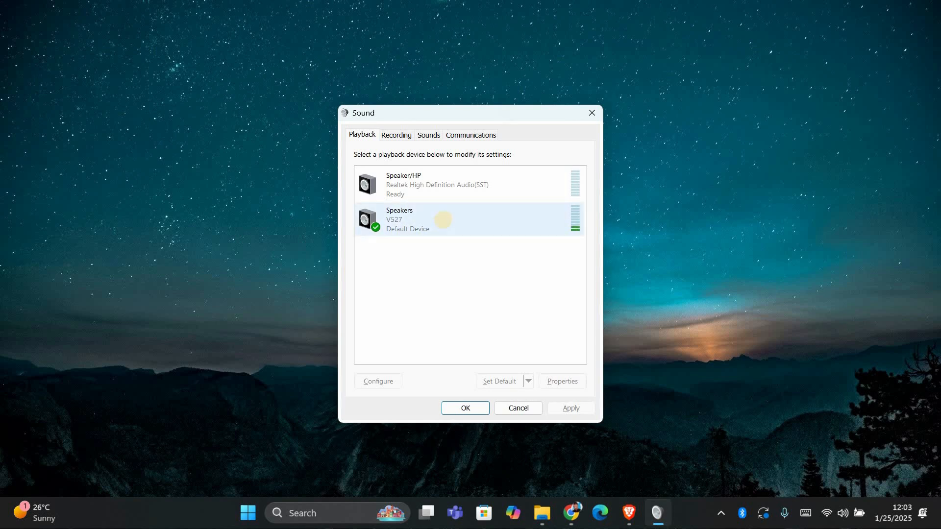
click(428, 135)
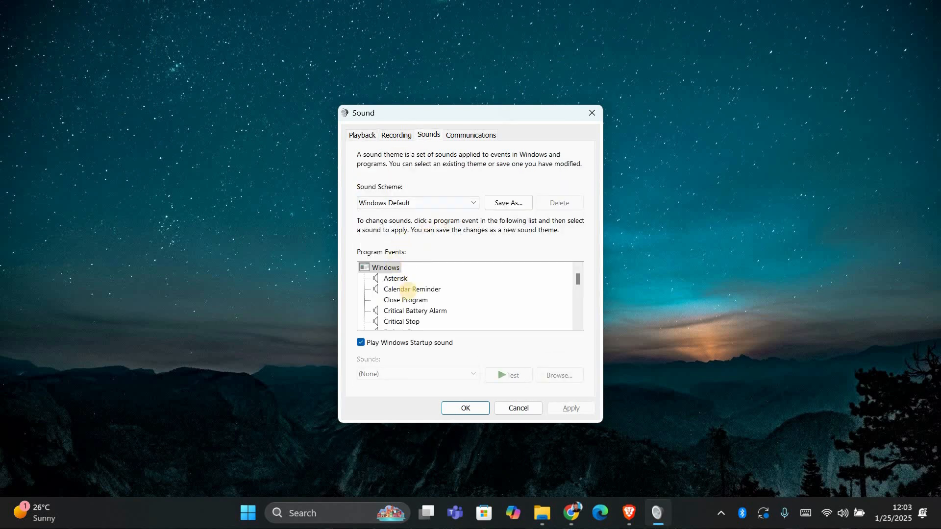
scroll(408, 294, down, 2)
click(407, 289)
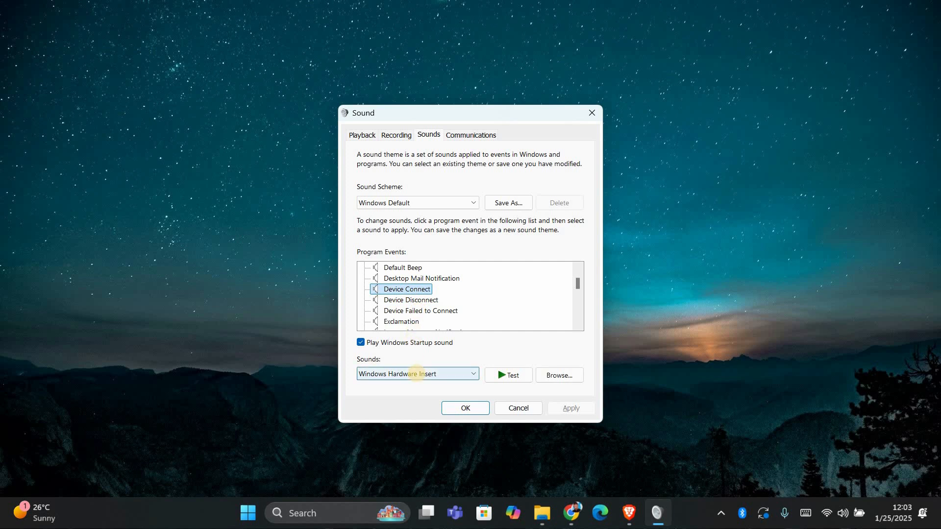
click(417, 374)
scroll(433, 220, up, 5)
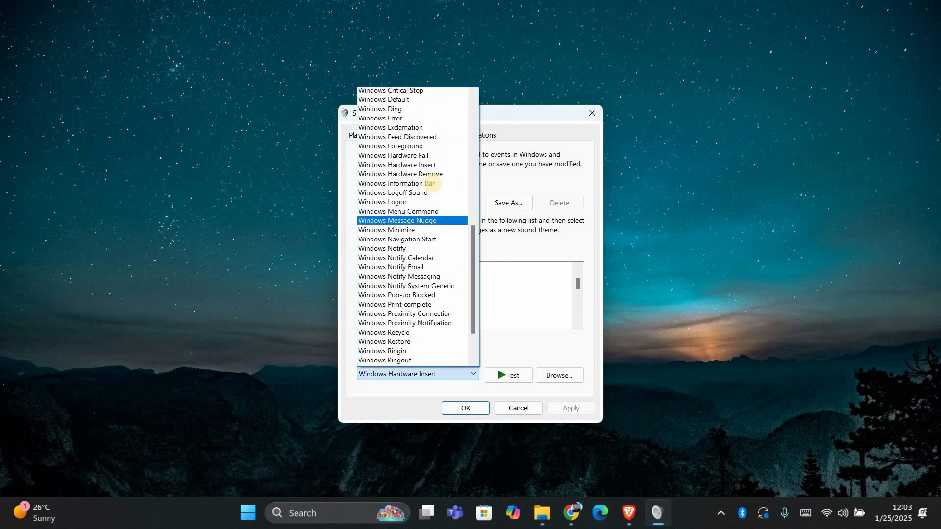
scroll(432, 162, up, 8)
scroll(432, 110, up, 4)
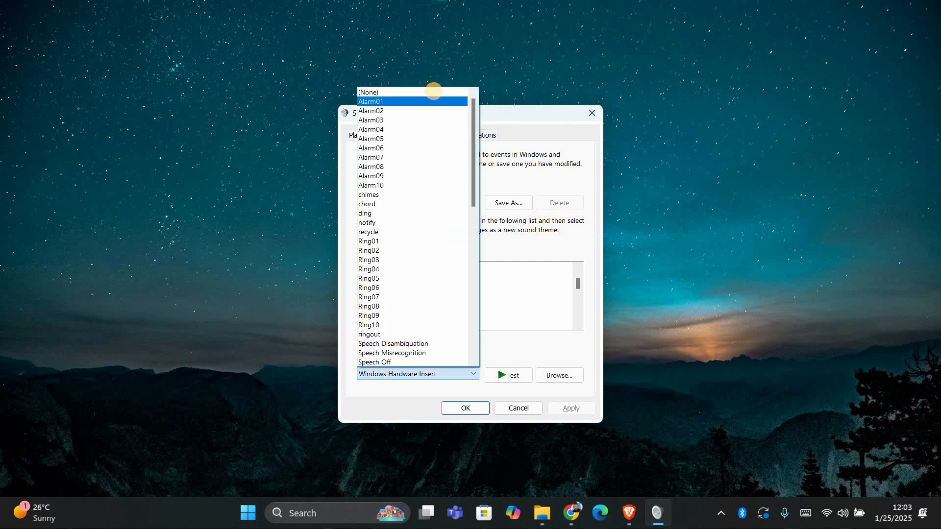
click(397, 375)
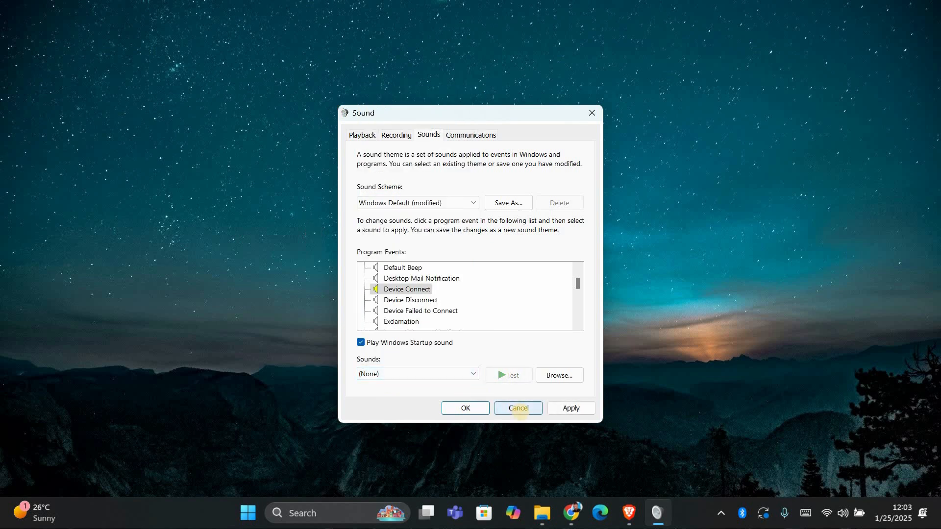
click(518, 408)
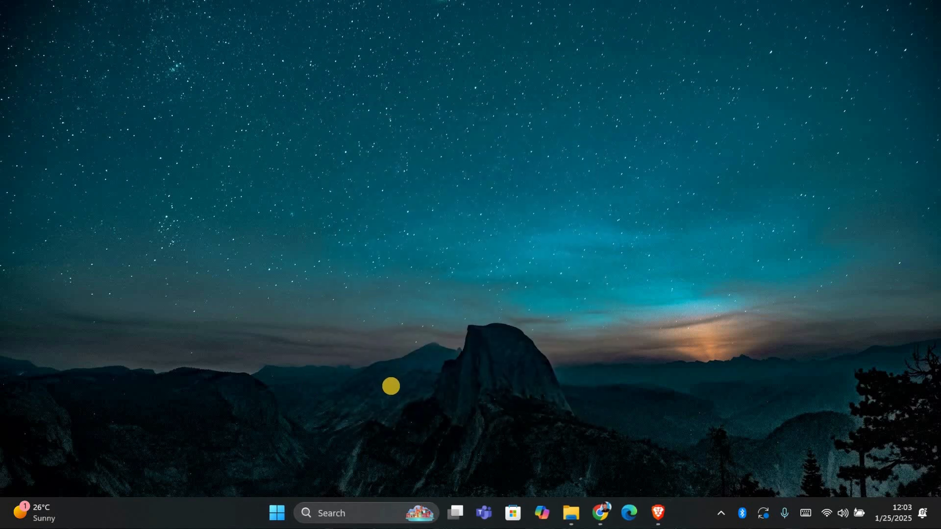